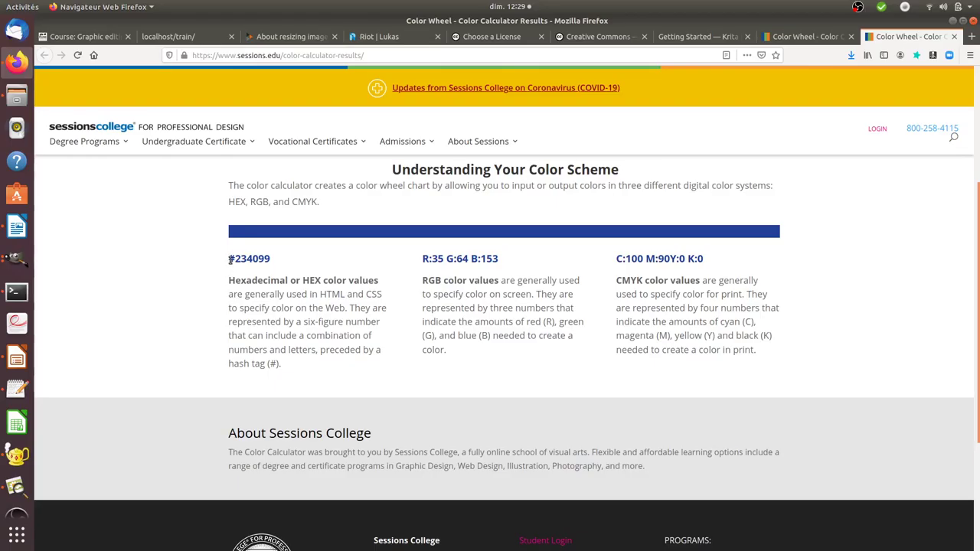
Highlight the HEX #234099, HTML and CMYK passages on the colour calculator results page.
left_click_drag(228, 259, 273, 261)
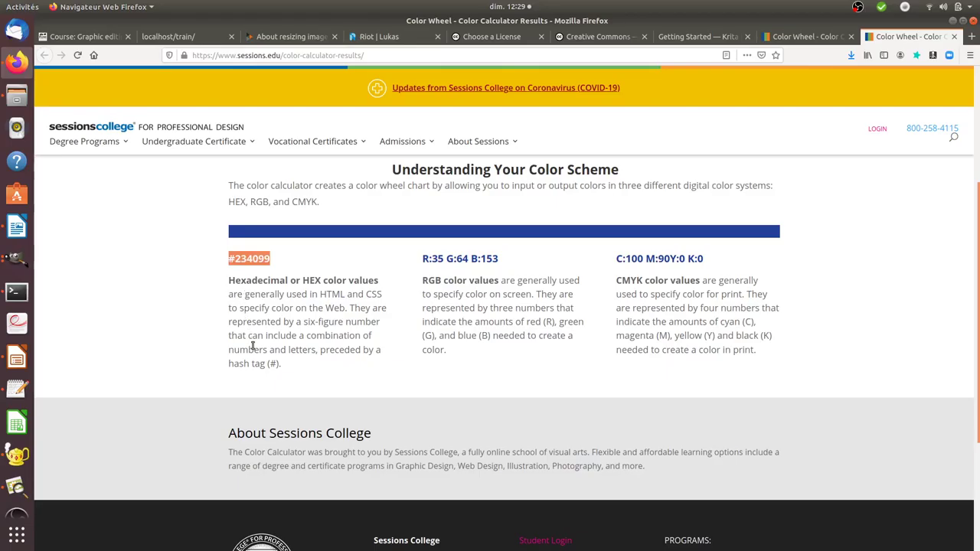
left_click_drag(319, 294, 442, 281)
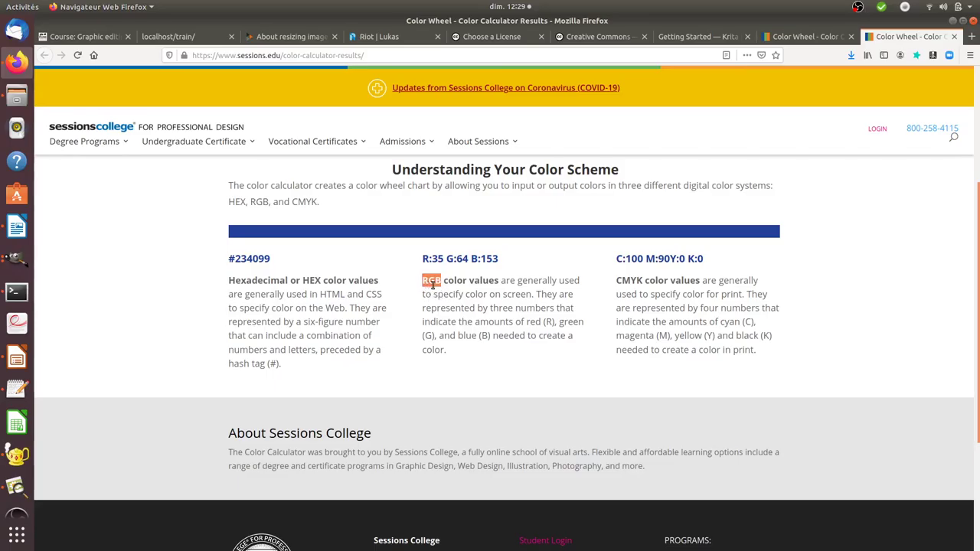
left_click(492, 258)
left_click_drag(617, 281, 644, 281)
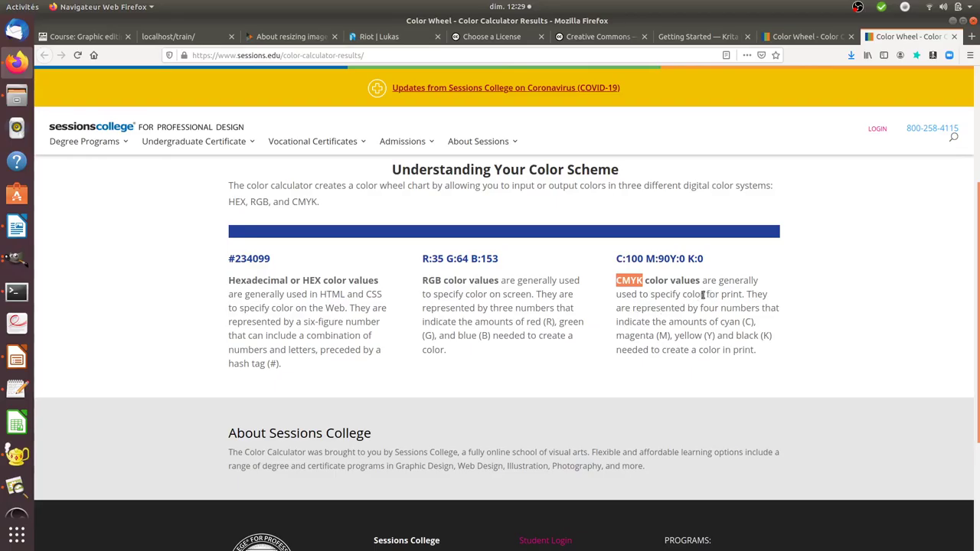
left_click_drag(704, 294, 736, 295)
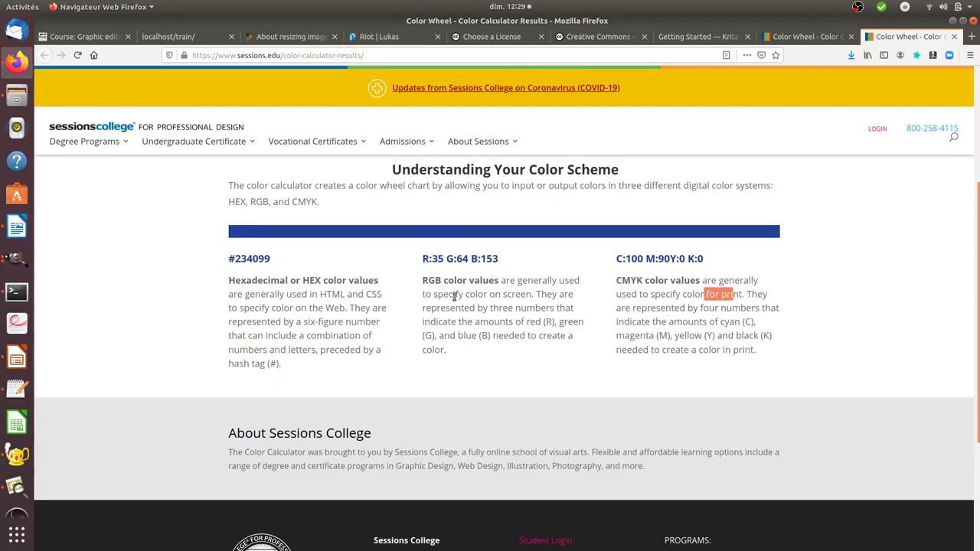
left_click_drag(438, 294, 531, 300)
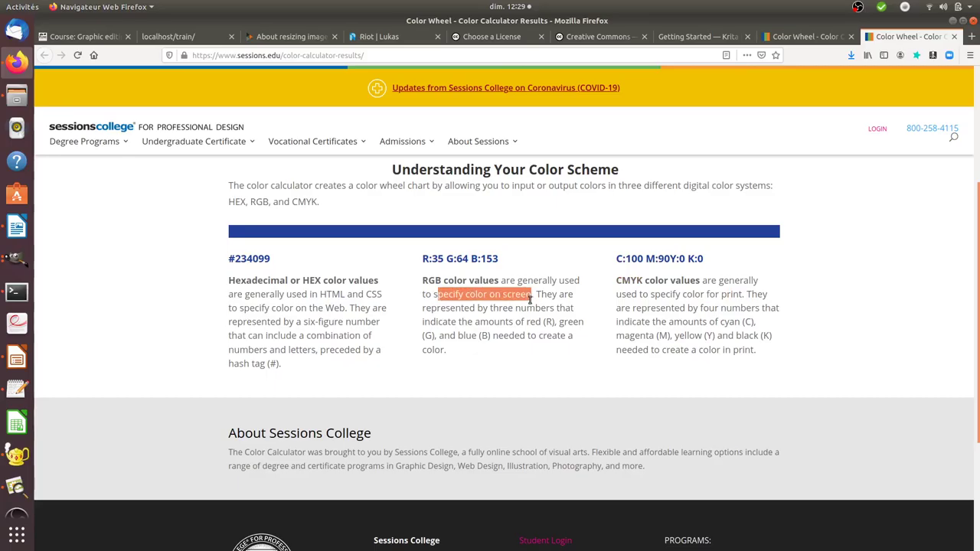
Bring up the untitled GIMP window showing the Raspberry Pi board photo.
left_click(154, 292)
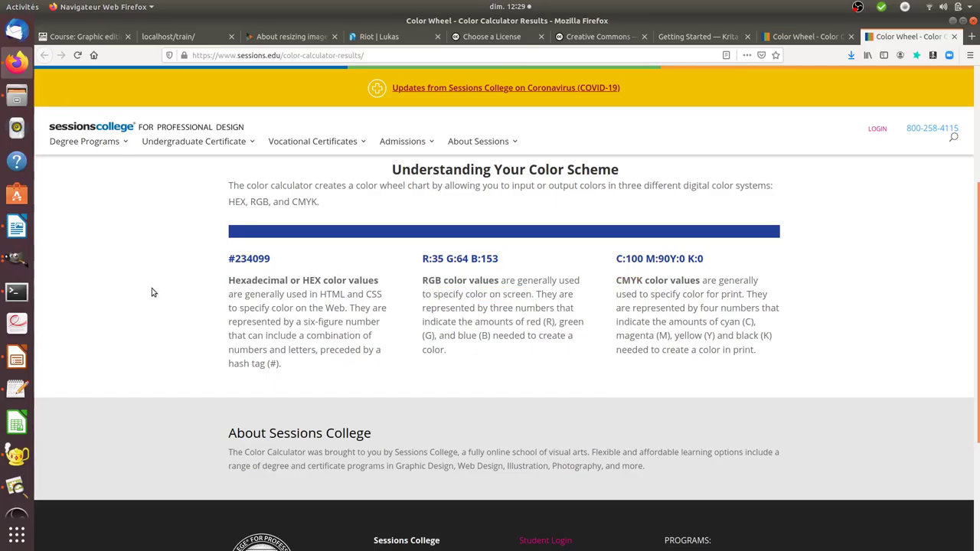
left_click(6, 259)
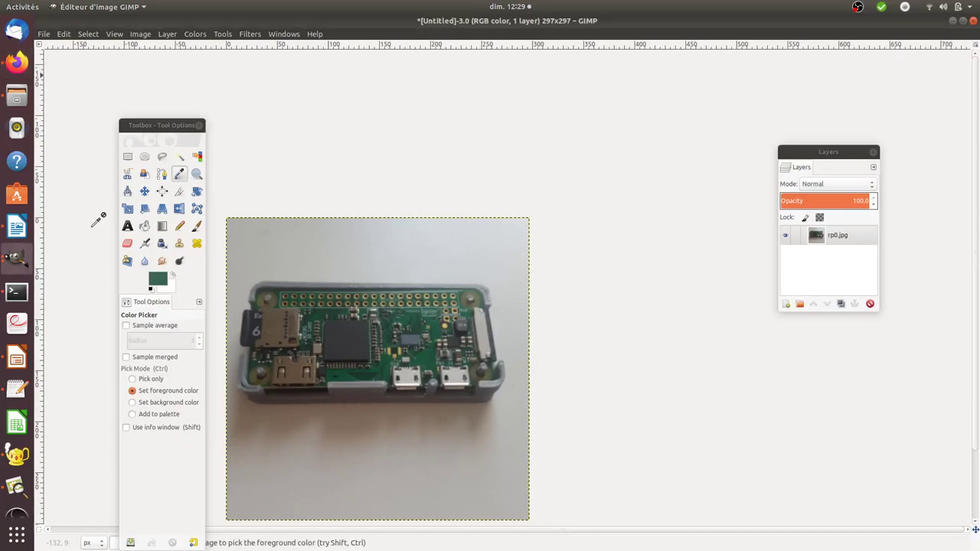
left_click(99, 218)
Reset to default black and white colours and zoom in on the green circuit board.
left_click(151, 290)
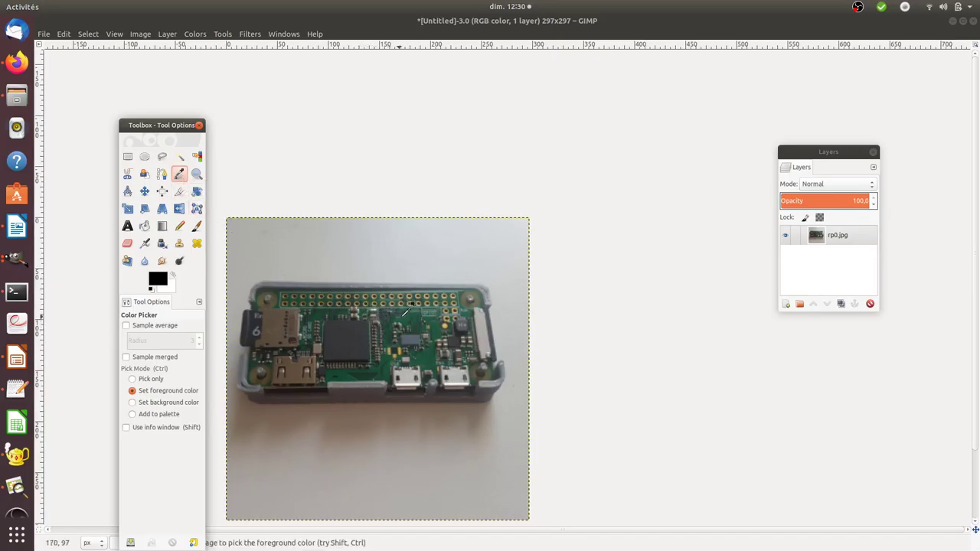
key("z")
left_click(412, 318)
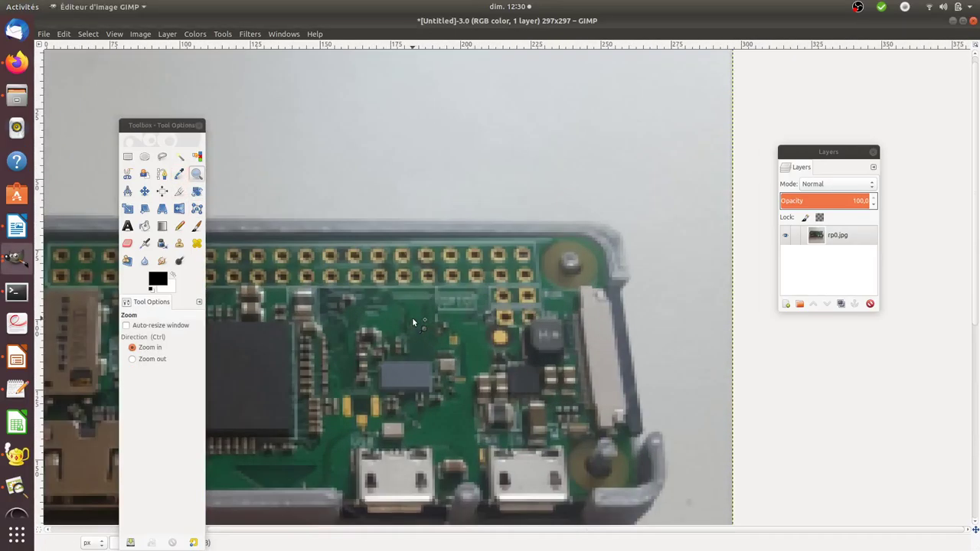
left_click(412, 317)
left_click(412, 317)
left_click(412, 317)
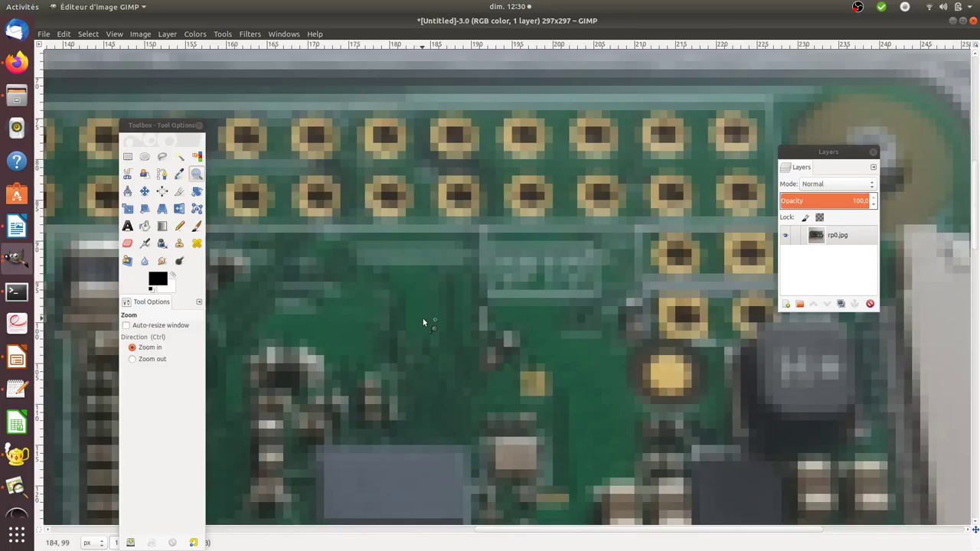
Sample the board green (RGB 34, 88, 64, HTML 225840) as the foreground colour.
key("o")
left_click(421, 298)
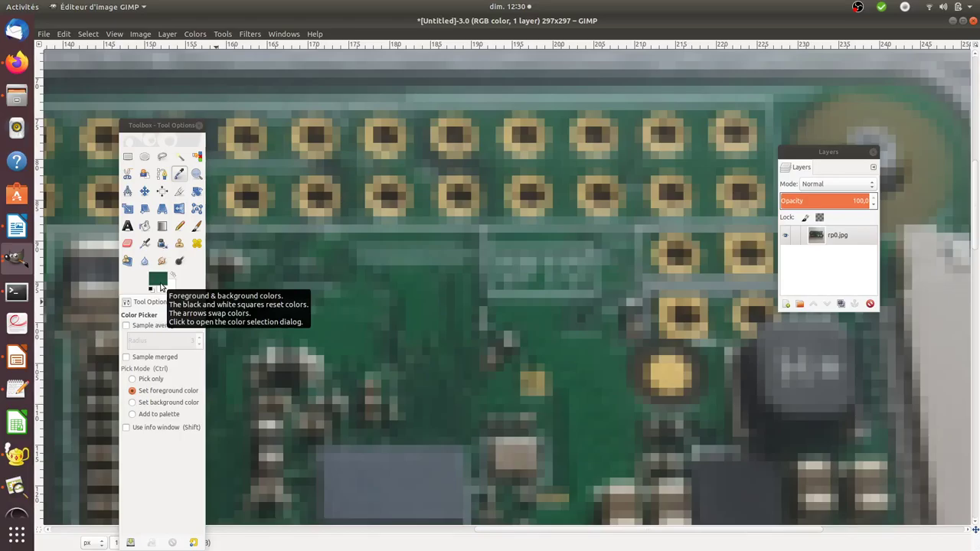
left_click(158, 281)
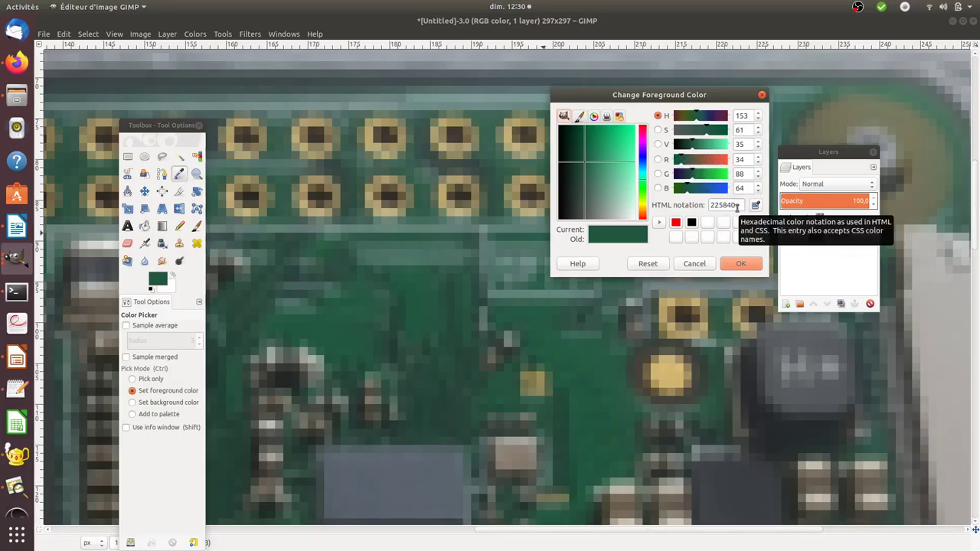
left_click_drag(737, 206, 710, 206)
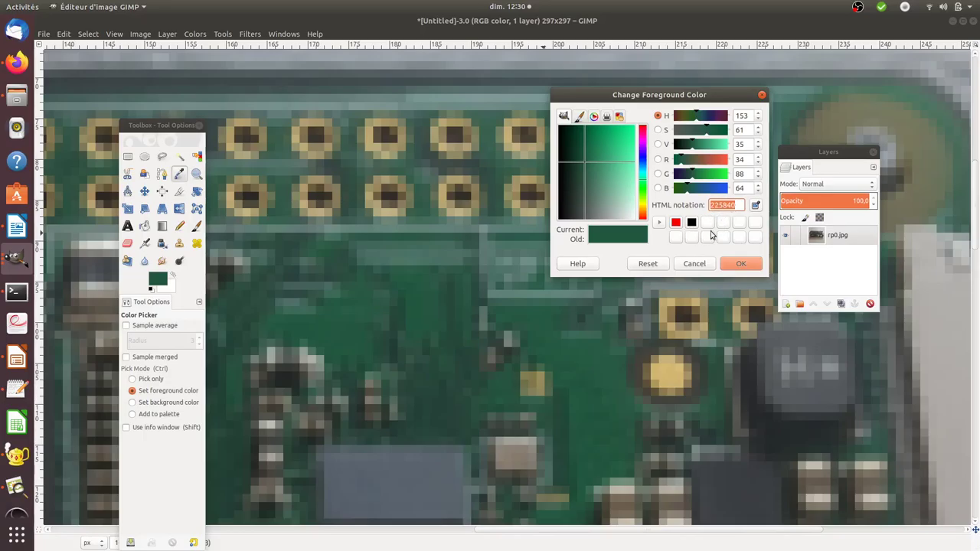
left_click(741, 264)
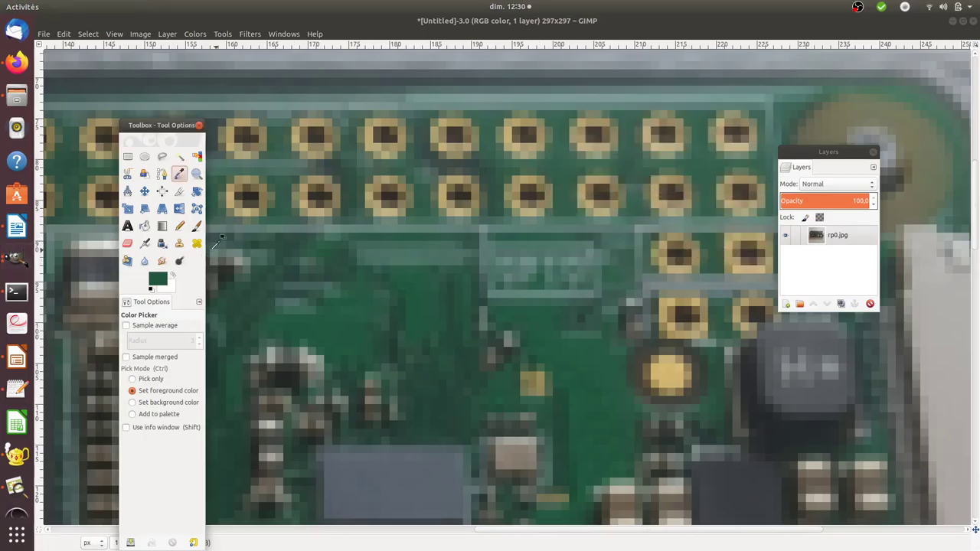
Reset the foreground to black, zoom to fit the whole photo, and move the tool panel aside.
left_click(151, 290)
key("z")
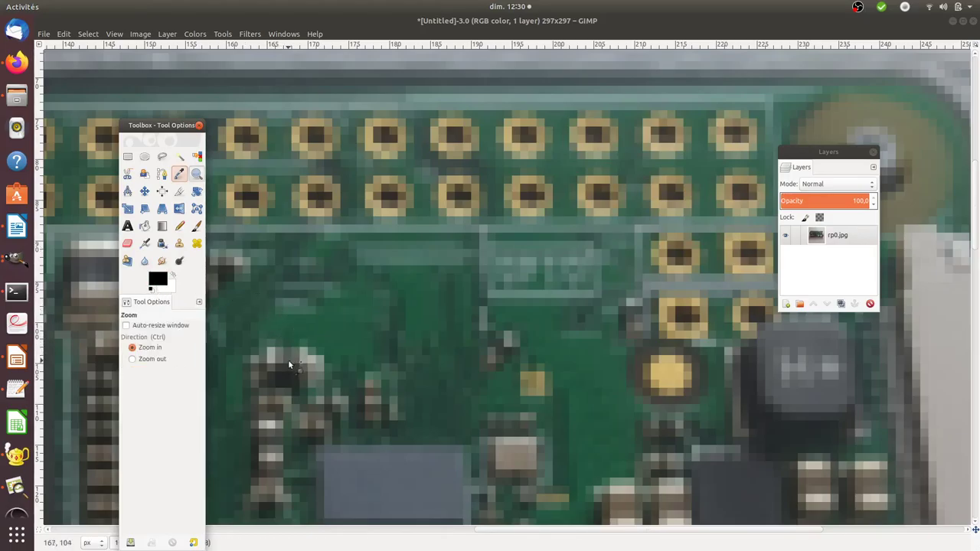
key("shift+ctrl+j")
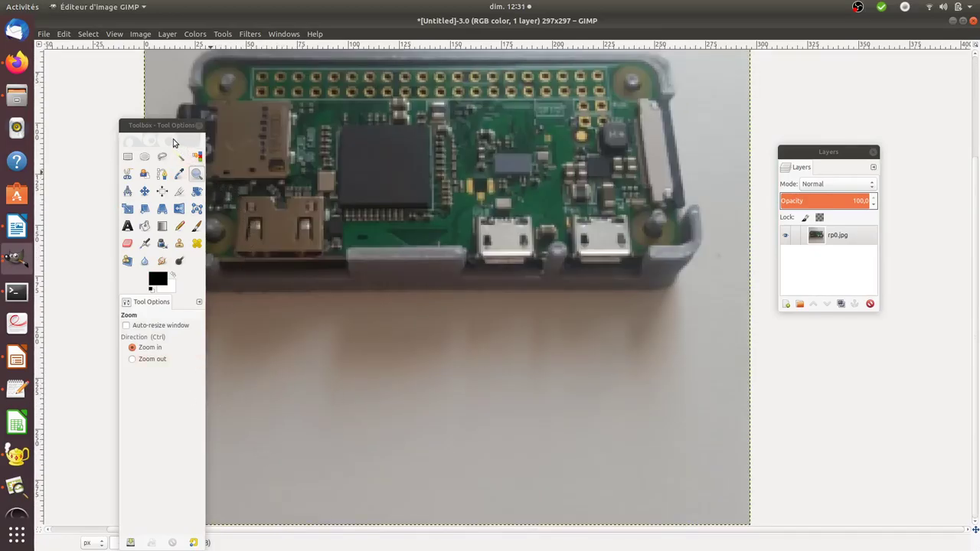
left_click(149, 127)
left_click_drag(149, 126, 110, 126)
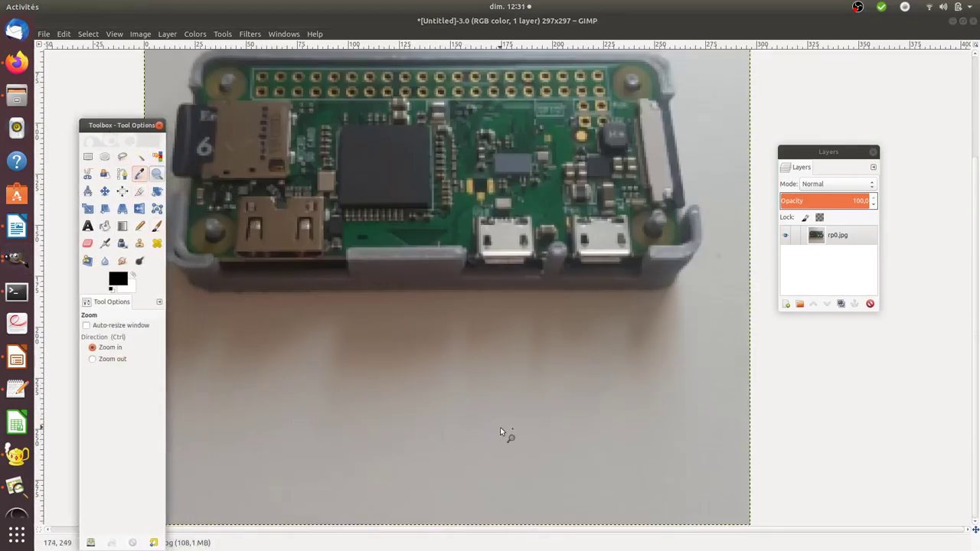
Start a text box below the board with a 45 px font size.
left_click(87, 225)
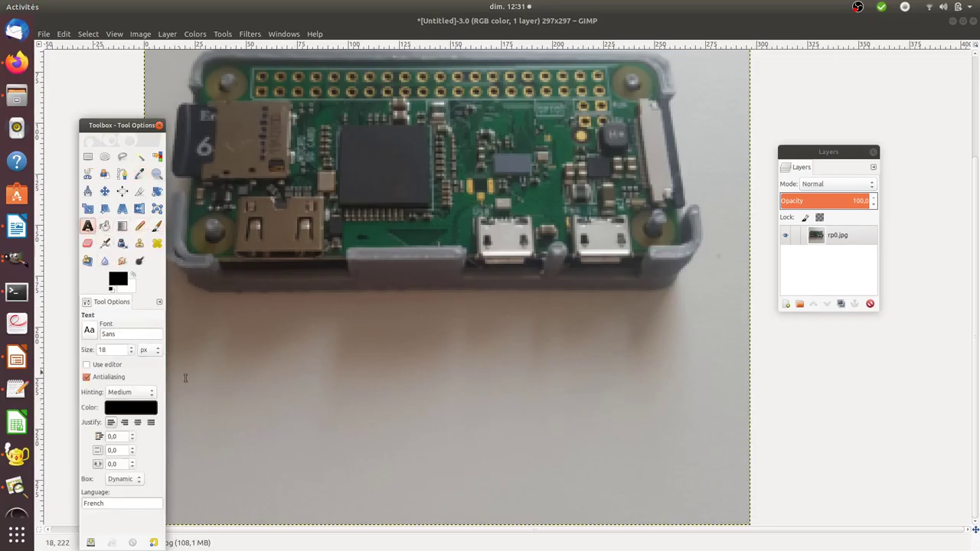
left_click(206, 404)
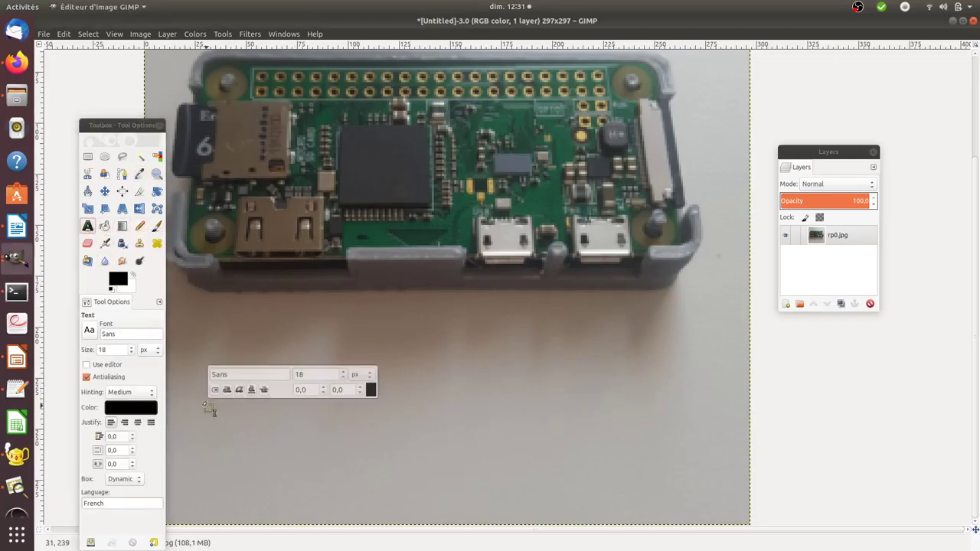
double_click(342, 373)
type("45")
Set the text colour to 225840 and place the text box at the photo's lower left.
left_click(371, 391)
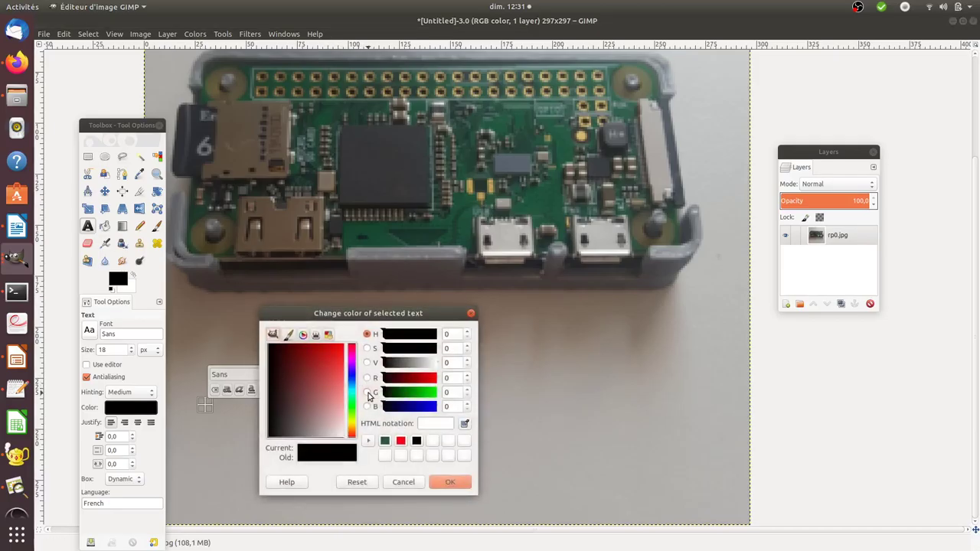
left_click(427, 422)
type("225840")
key("Return")
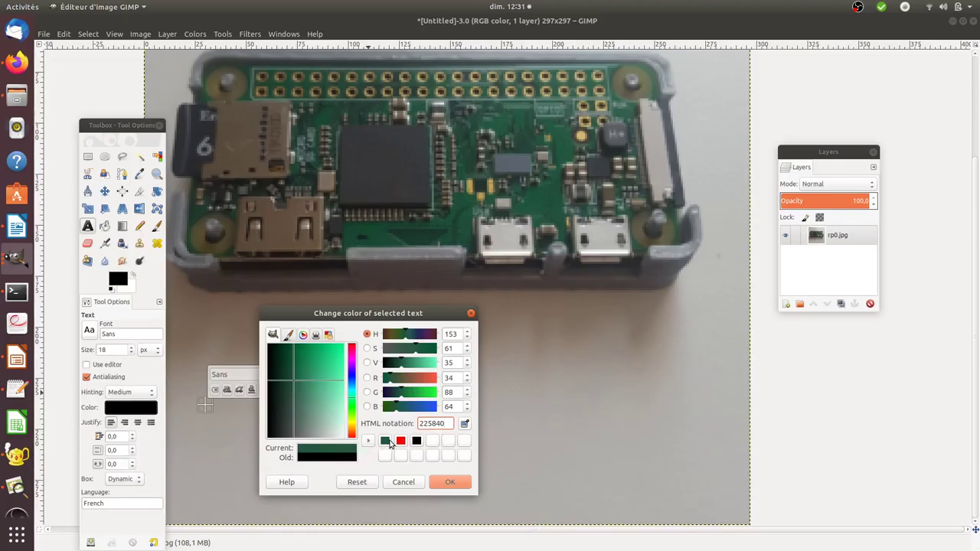
left_click(449, 482)
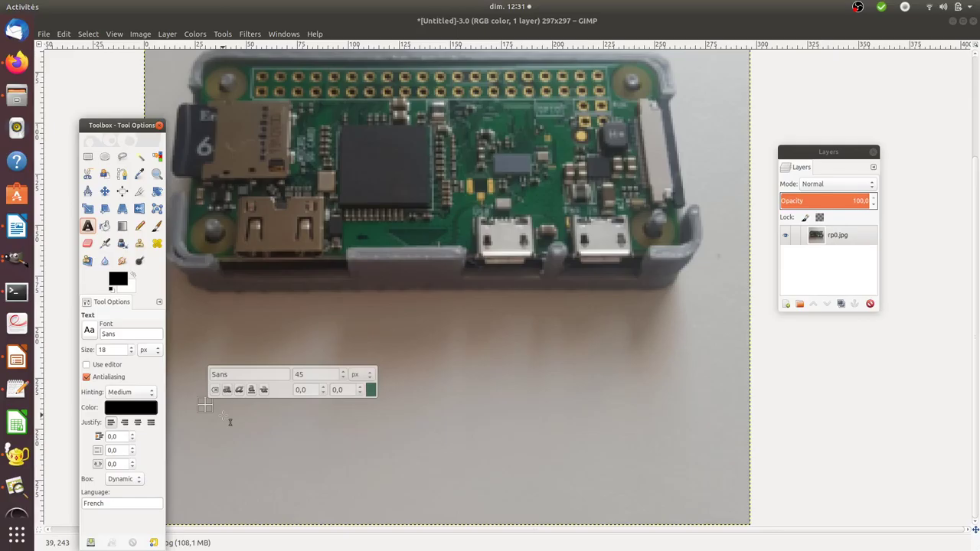
left_click(186, 423)
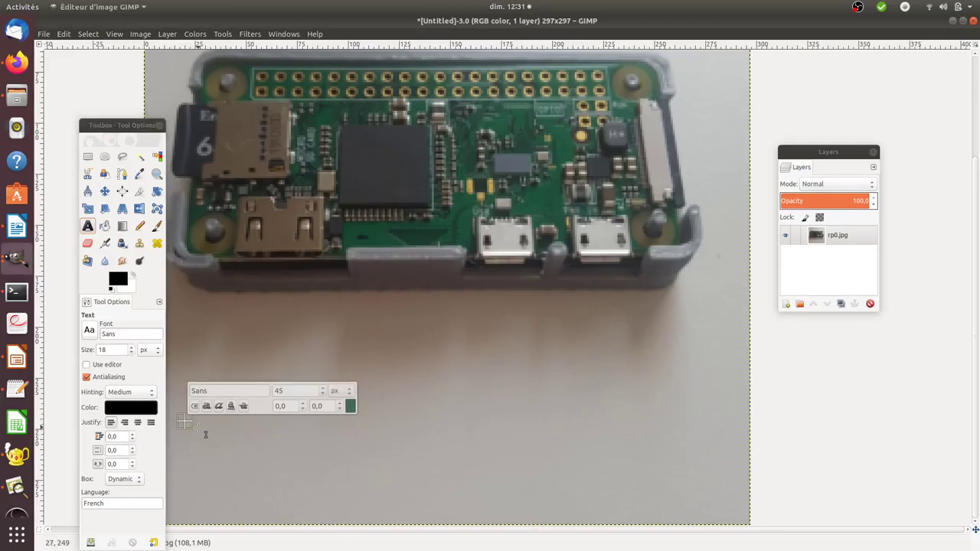
Type 'Hey this is a RP0' and reduce its size from 45 to 30 px.
type("Hey")
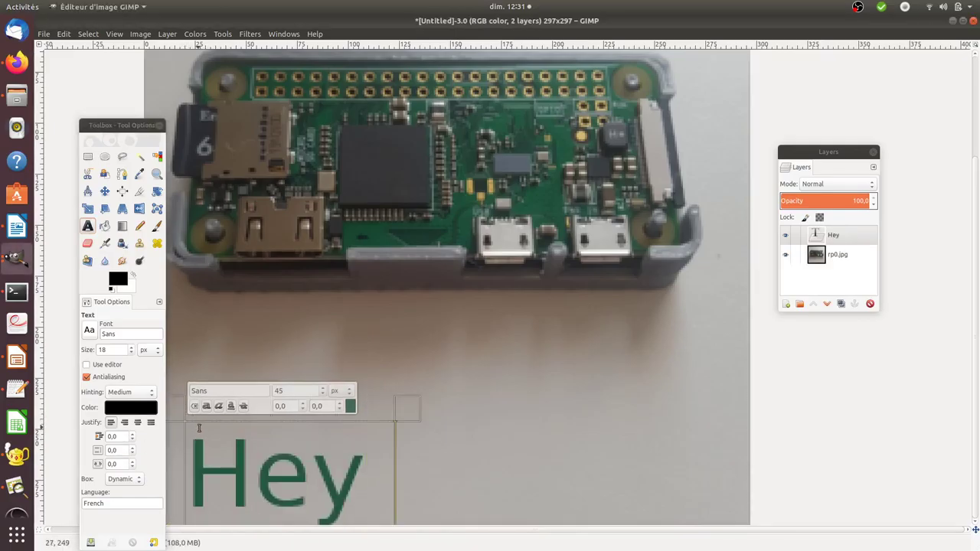
type(" this")
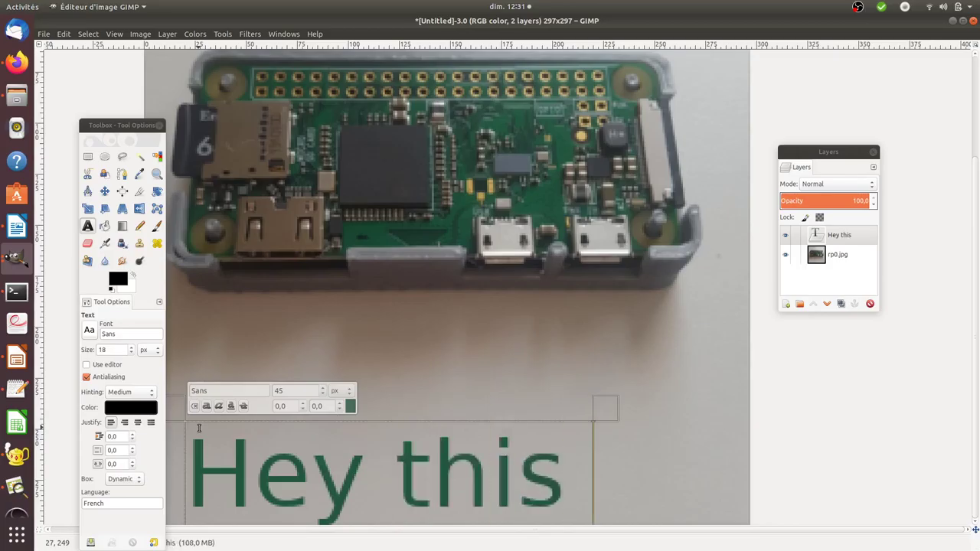
type(" is a")
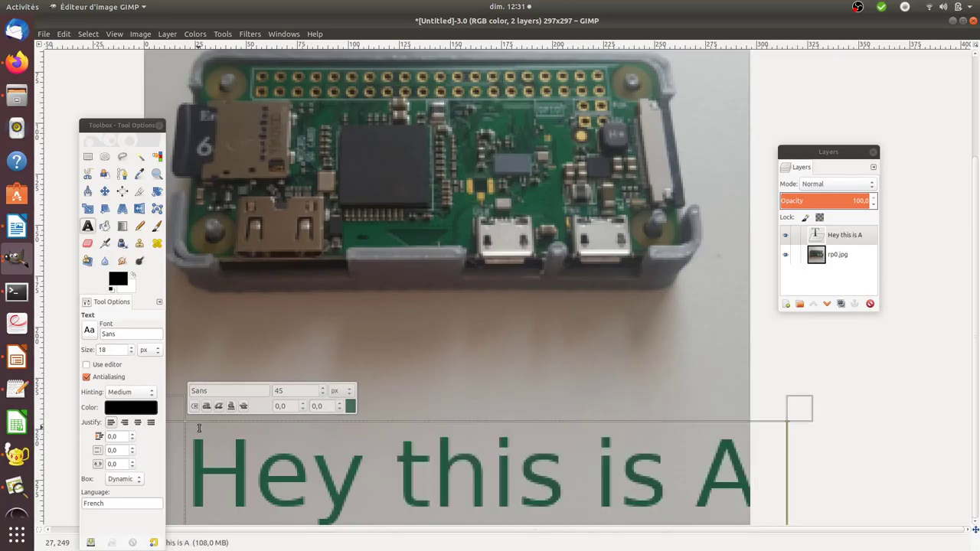
type(" RP0")
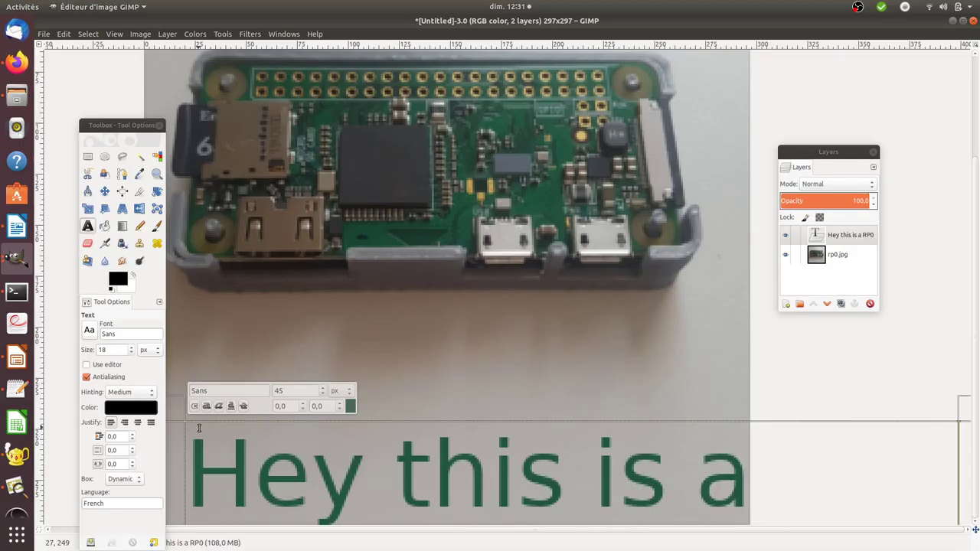
key("ctrl+a")
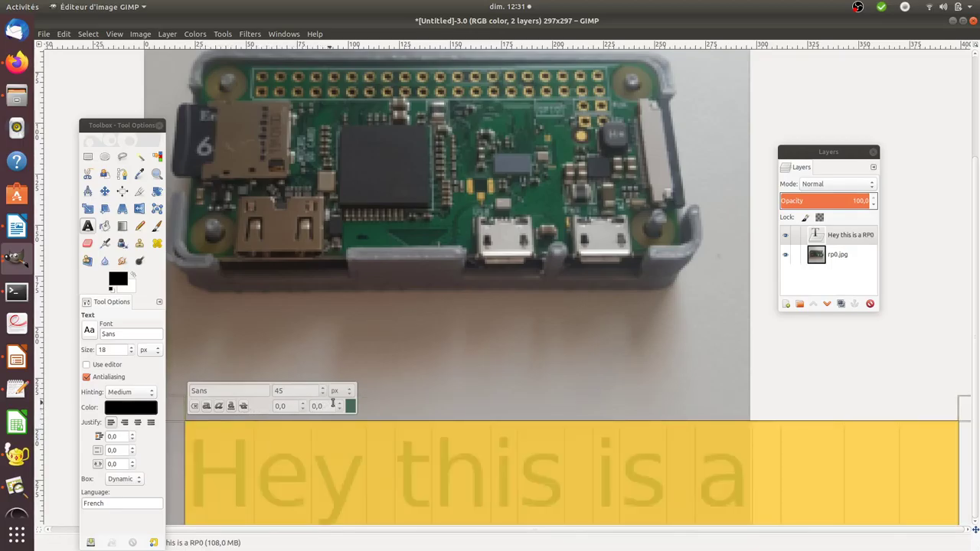
left_click(337, 392)
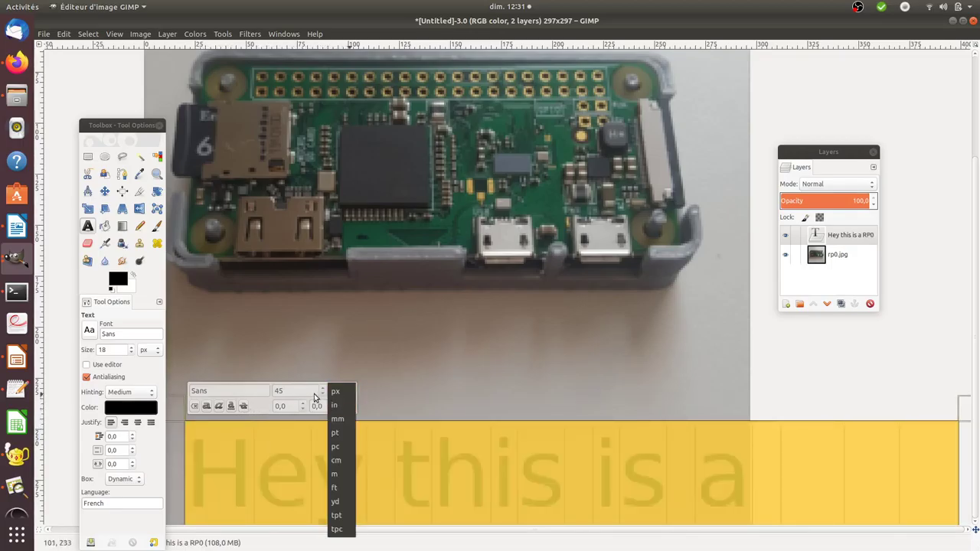
left_click(278, 406)
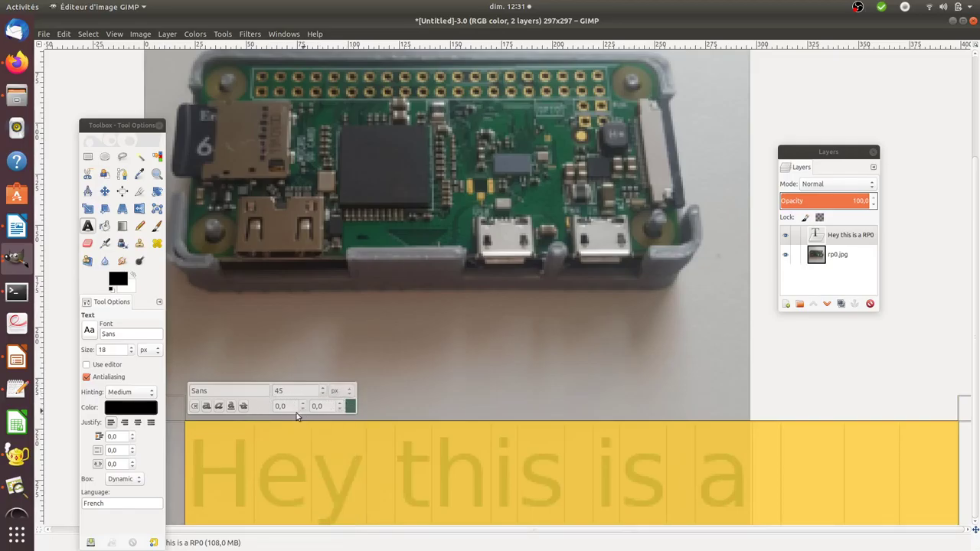
scroll(322, 396, "down", 7)
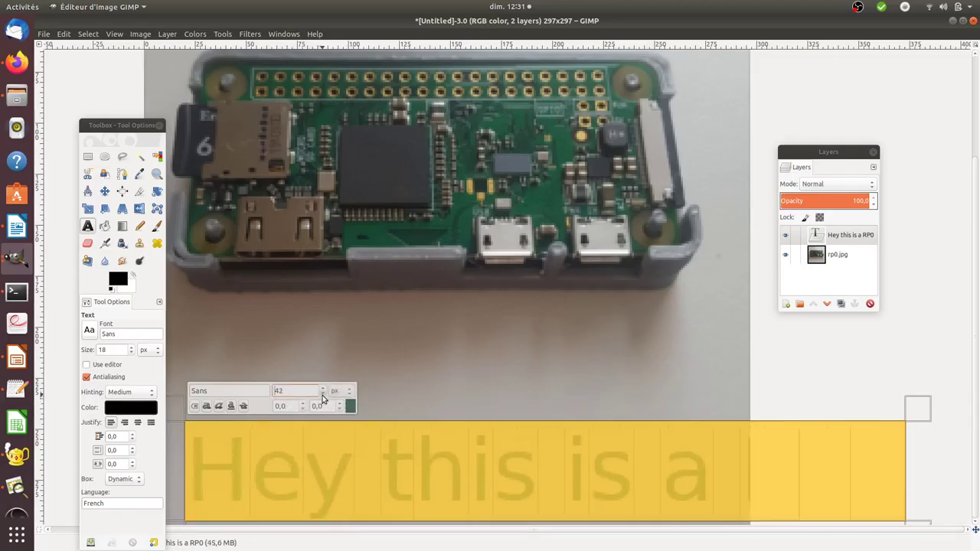
scroll(322, 396, "down", 7)
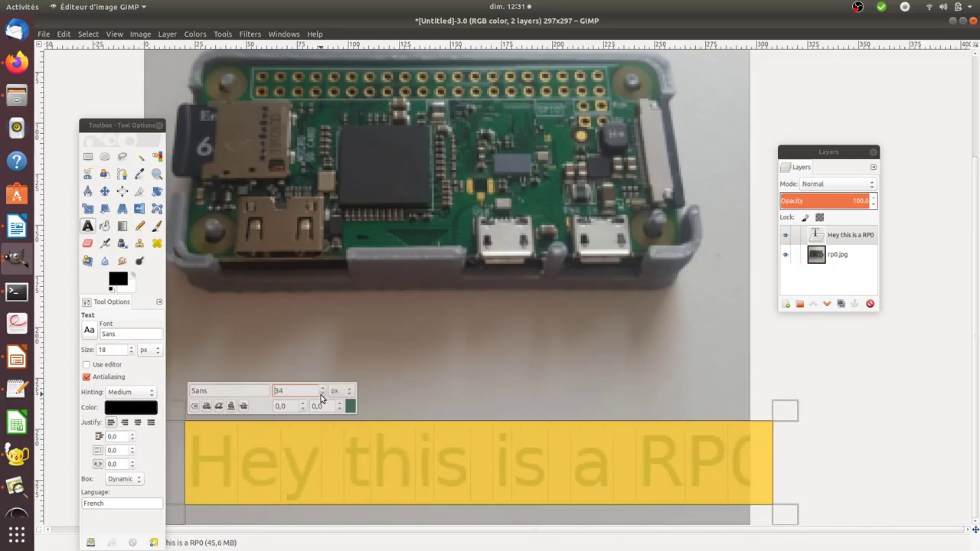
scroll(322, 397, "down", 1)
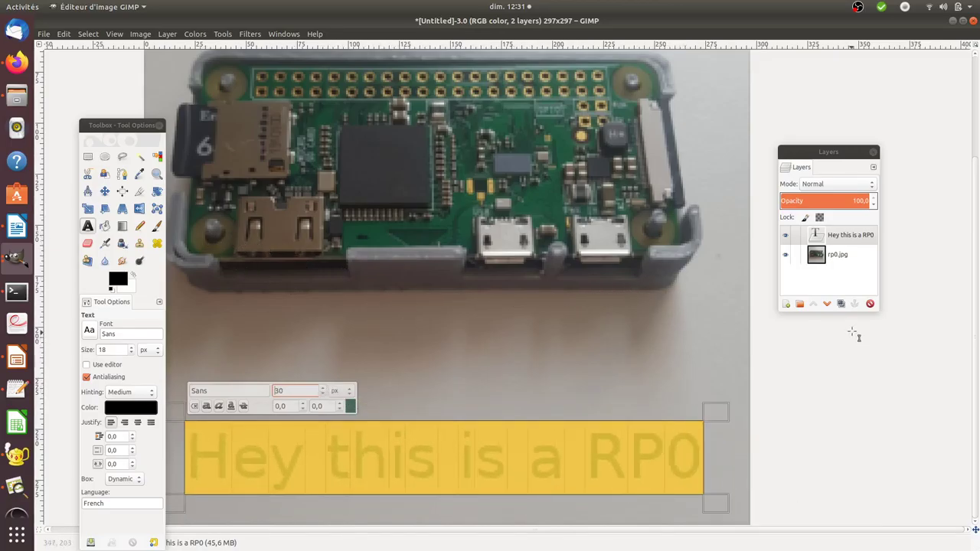
left_click(837, 259)
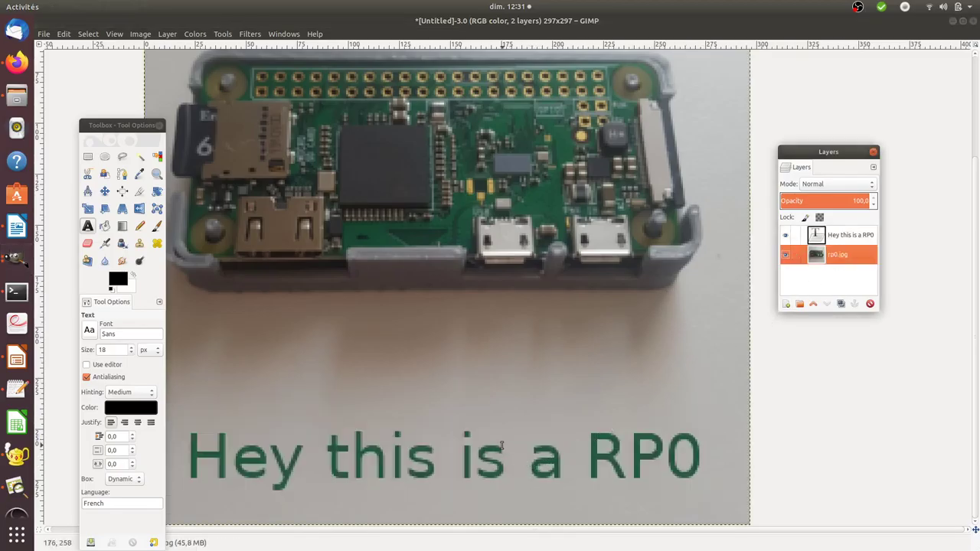
Zoom out to the whole image, then zoom closely onto the light component beside the chip.
key("z")
left_click(451, 460, "ctrl")
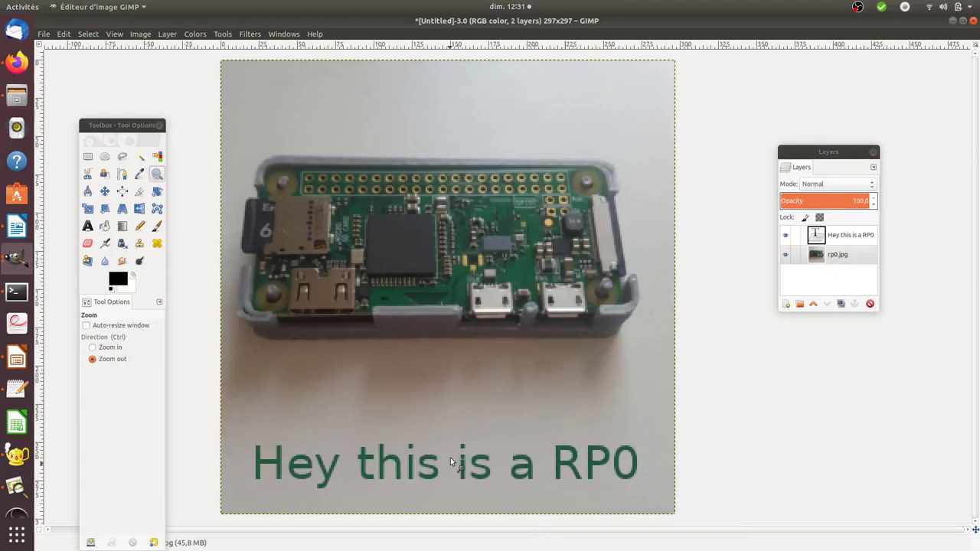
left_click(451, 460, "ctrl")
left_click(451, 460, "ctrl")
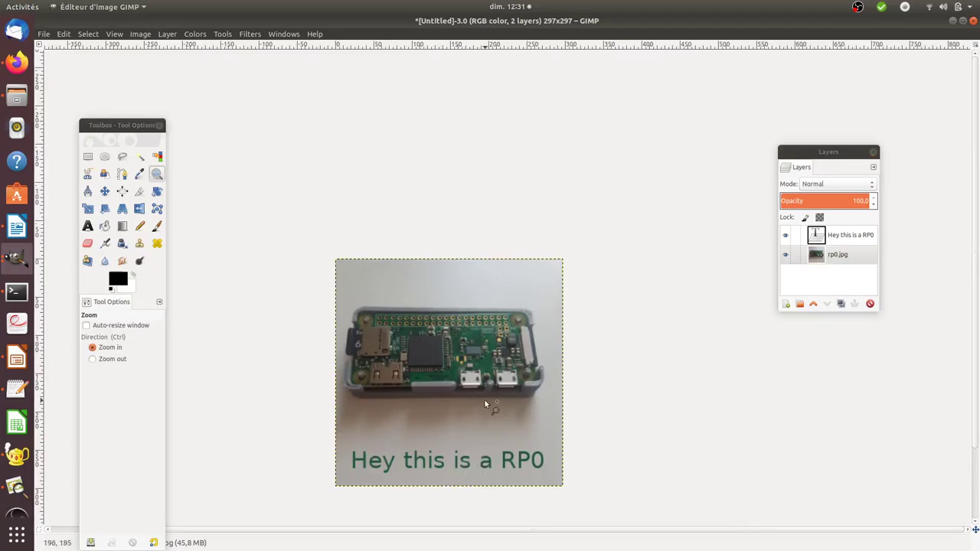
left_click(442, 380)
left_click(442, 380)
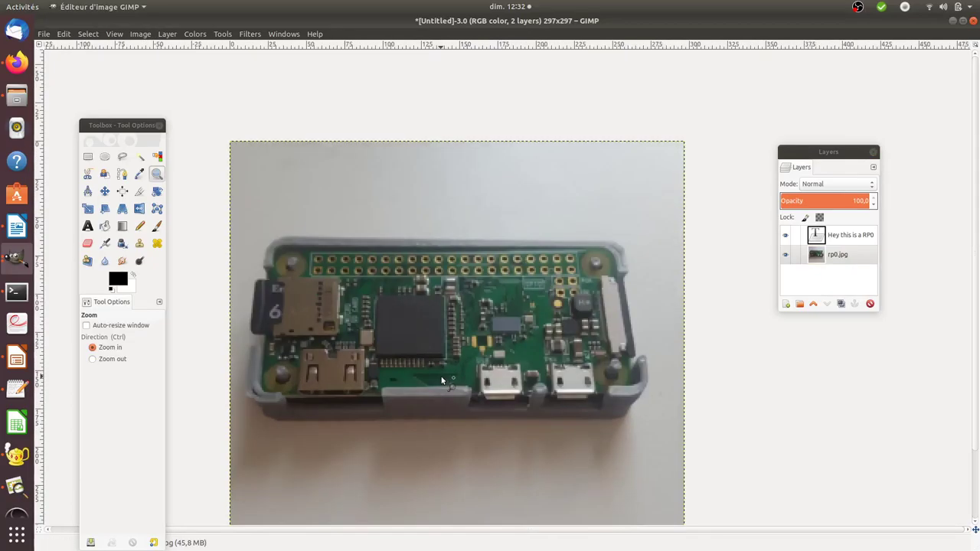
left_click(442, 380)
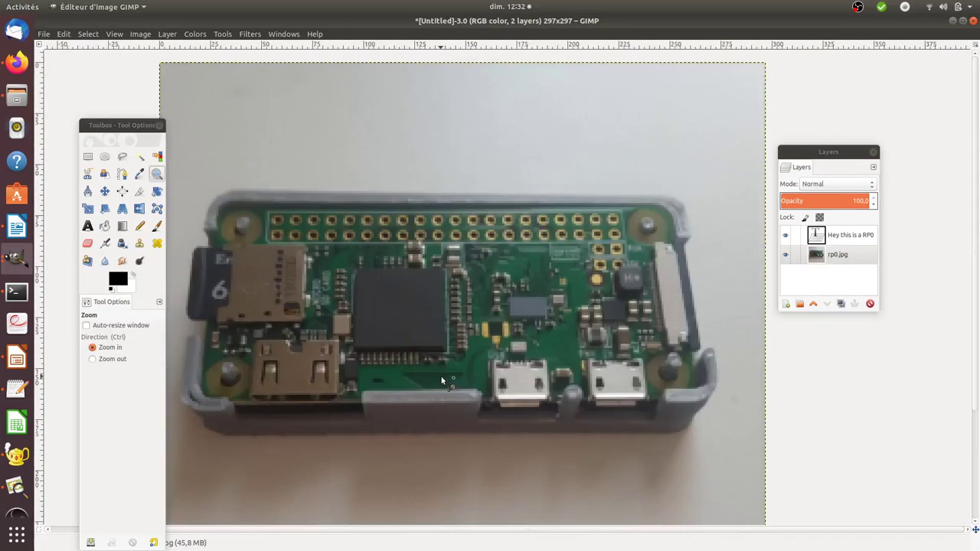
left_click(328, 317)
left_click(324, 302)
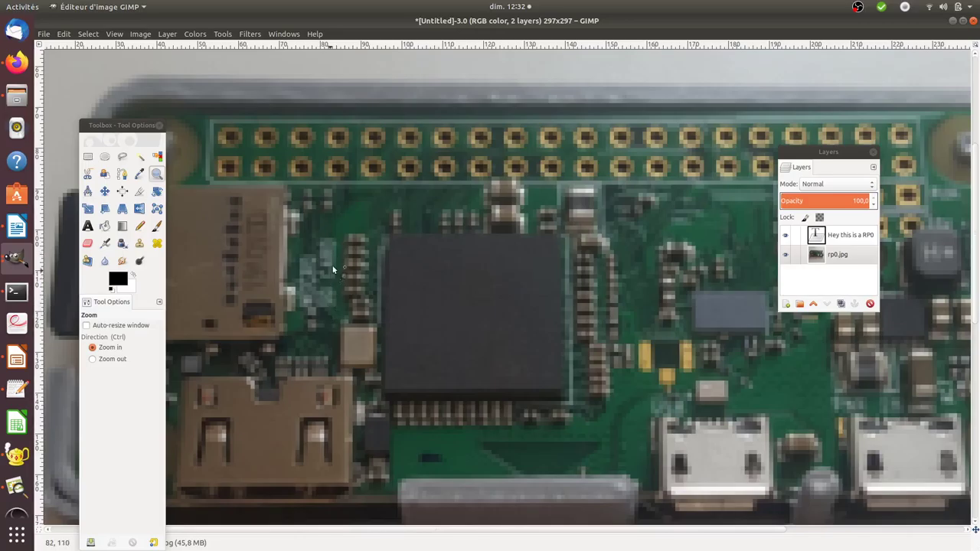
Sample the board's dark green and paint over the light component with a size-4 pencil.
key("o")
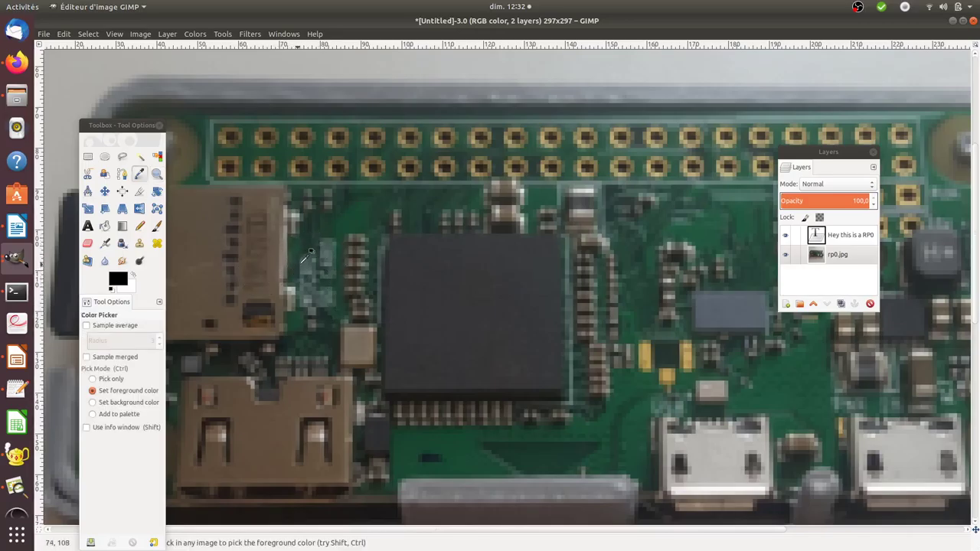
left_click(310, 310)
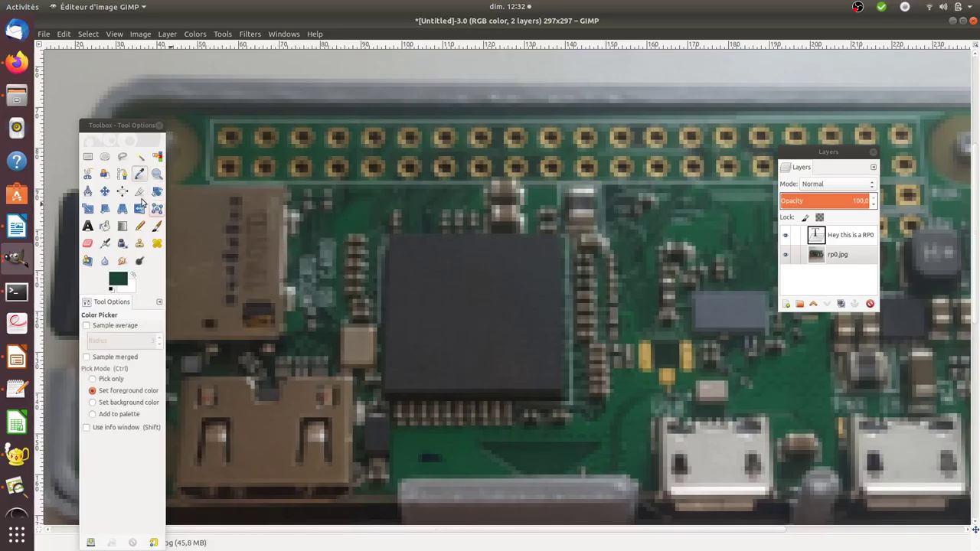
left_click(140, 226)
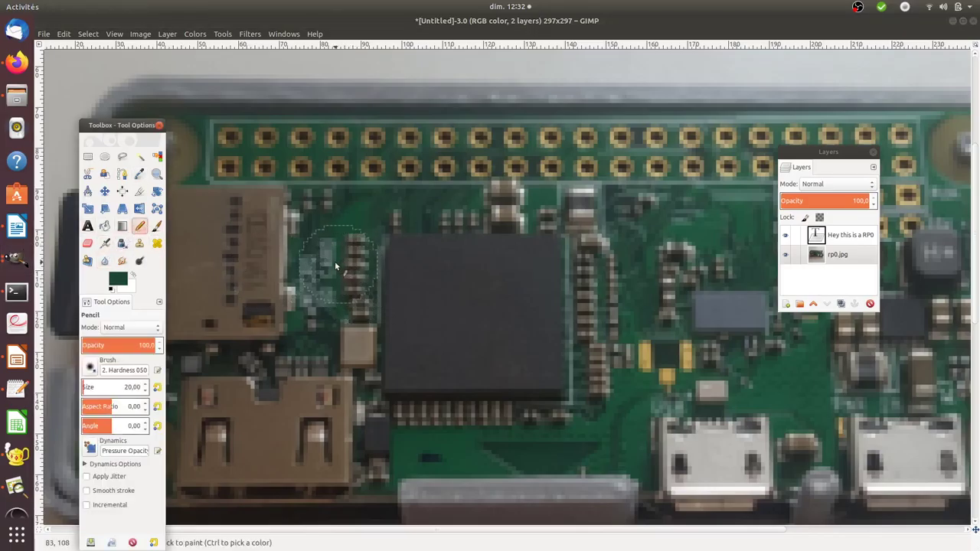
left_click_drag(128, 387, 146, 392)
left_click(333, 242)
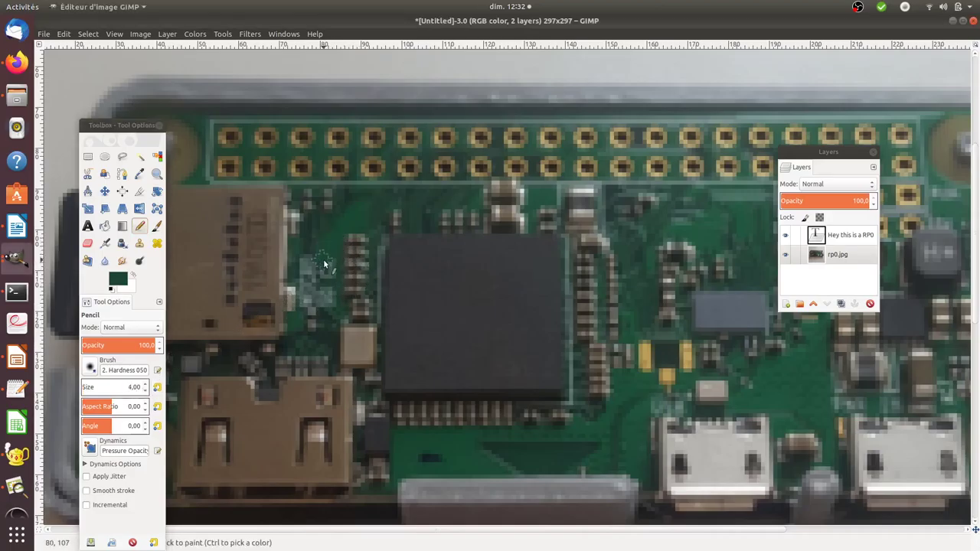
mouse_move(326, 276)
left_mouse_down()
mouse_move(328, 303)
mouse_move(319, 279)
left_mouse_up()
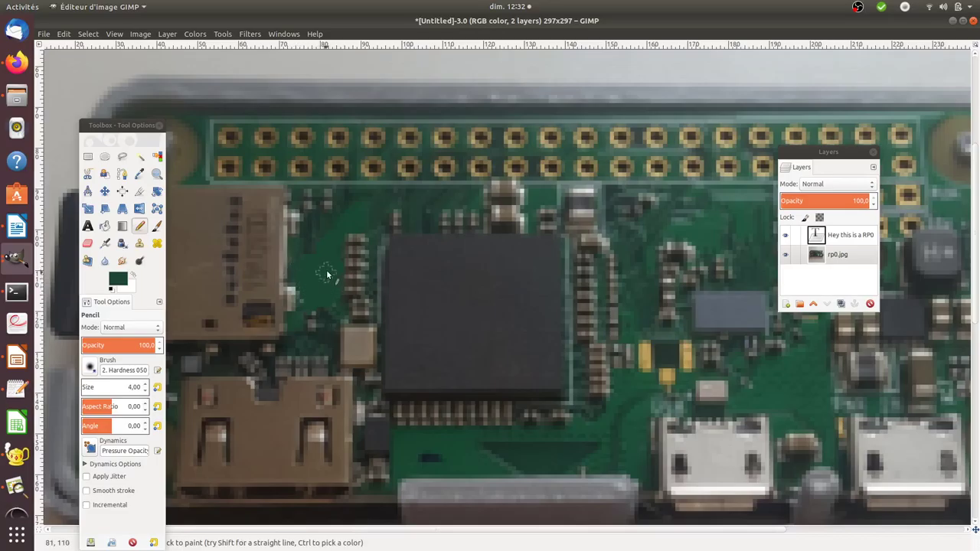
Resample a darker green from the board and return to the Pencil for repainting.
key("o")
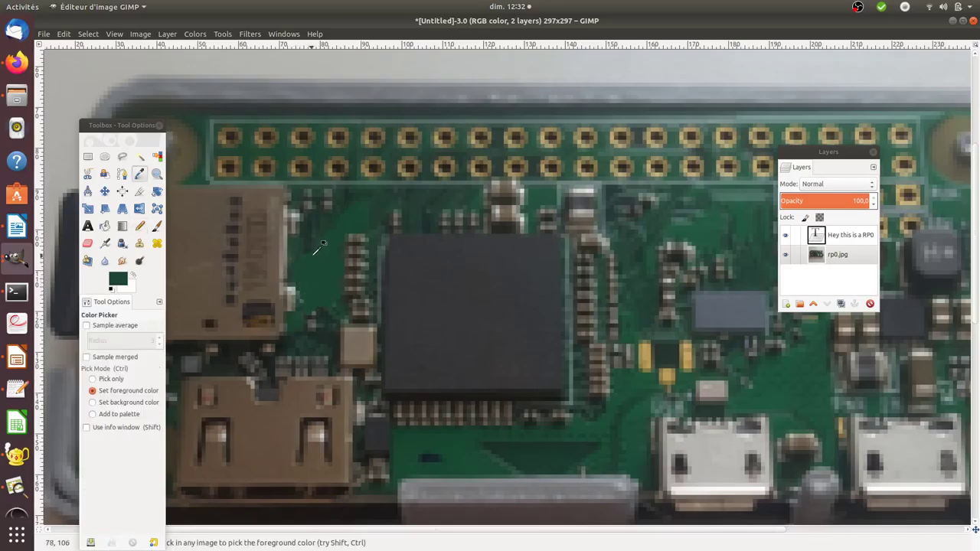
left_click(314, 245)
left_click(139, 226)
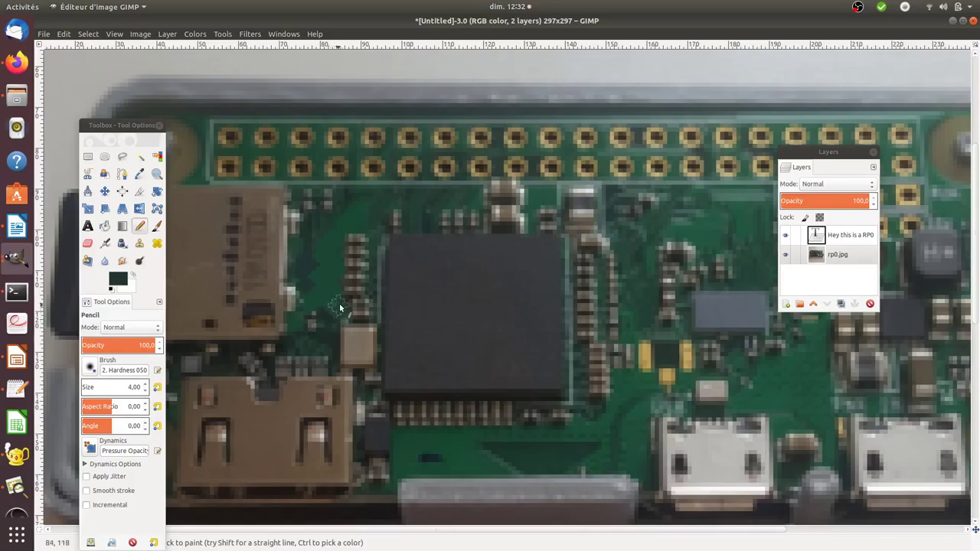
key("z")
left_click(344, 295, "ctrl")
left_click(345, 295, "ctrl")
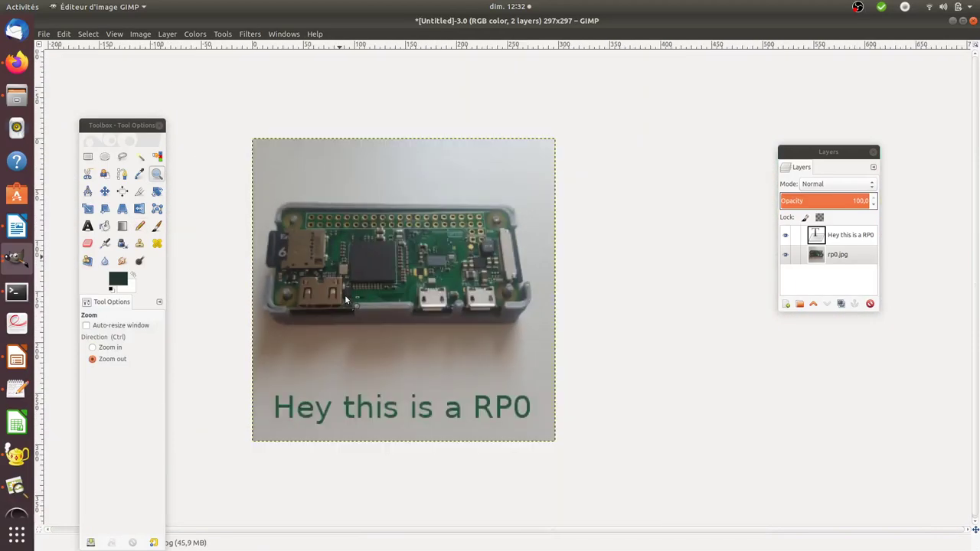
left_click(345, 295, "ctrl")
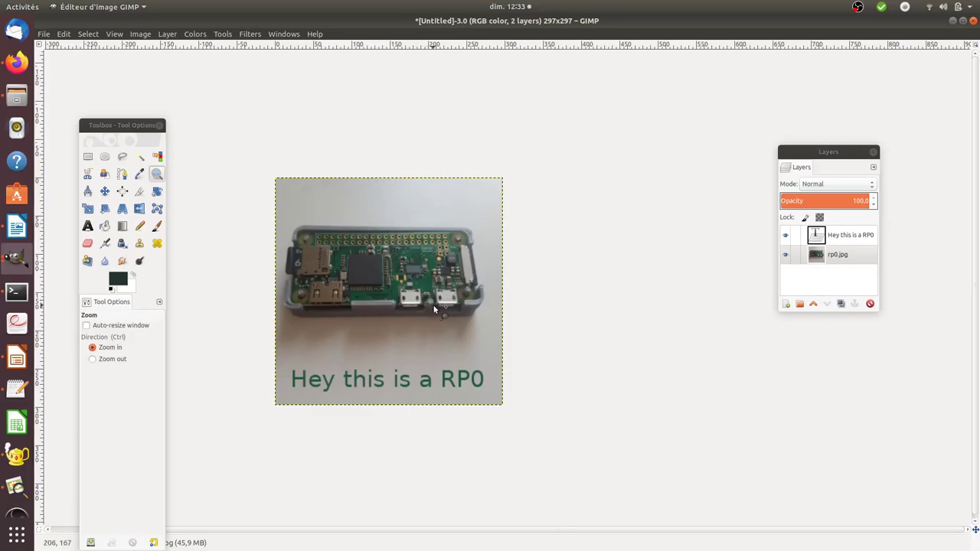
left_click(139, 174)
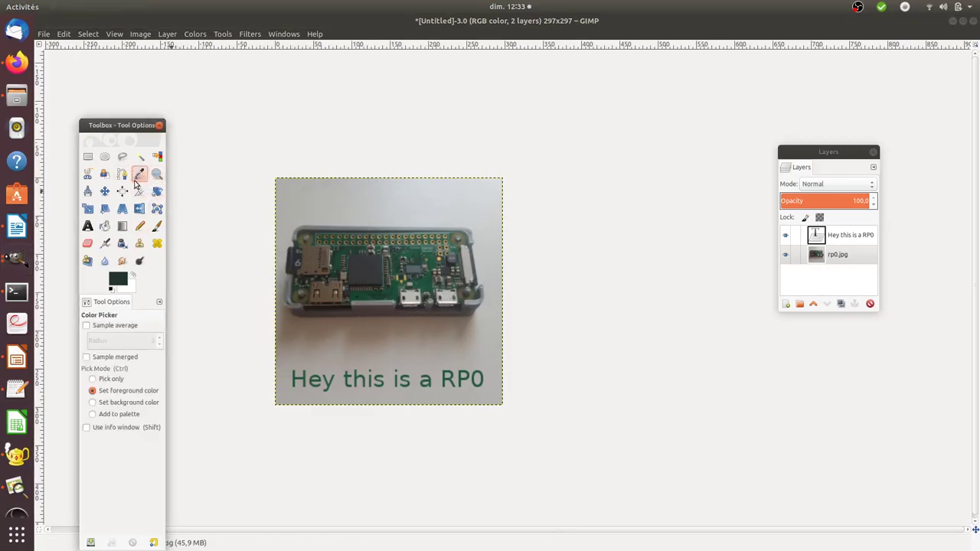
Sample the brown 57493c from the board, select its hex code, and go to Firefox's colour calculator.
left_click(309, 258)
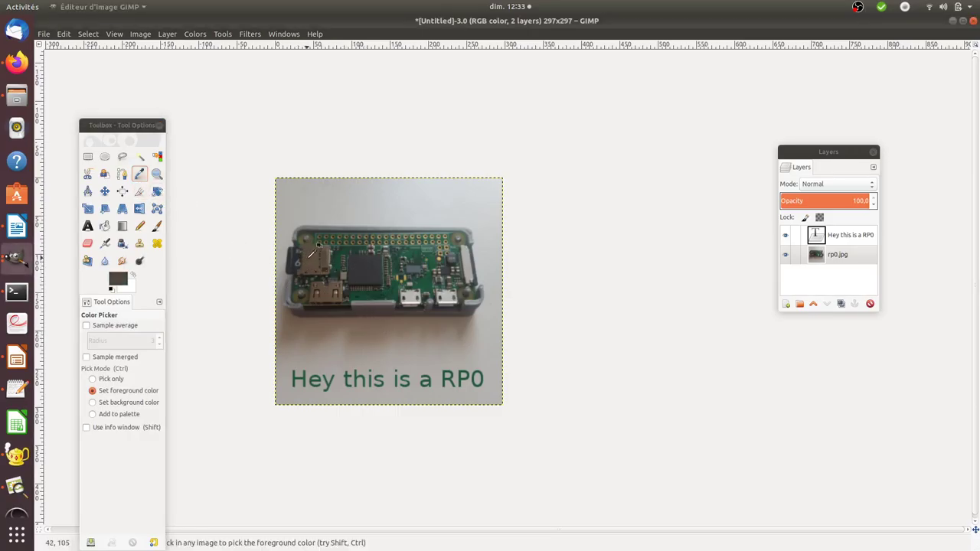
left_click(117, 280)
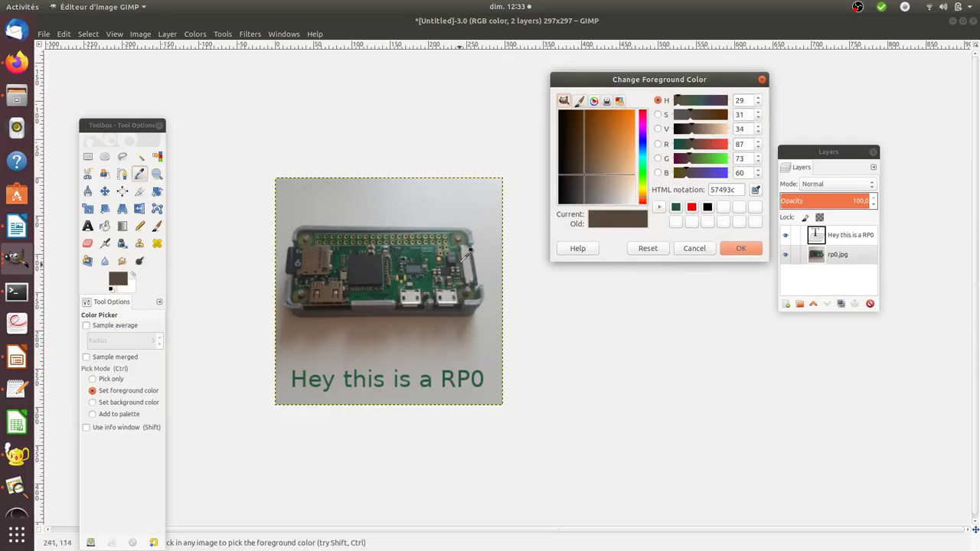
left_click_drag(739, 190, 710, 191)
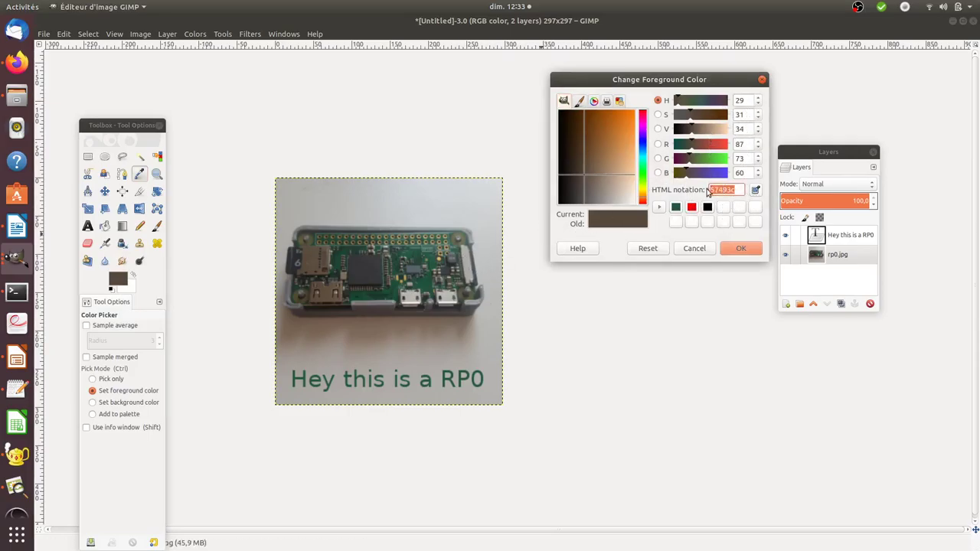
left_click(6, 63)
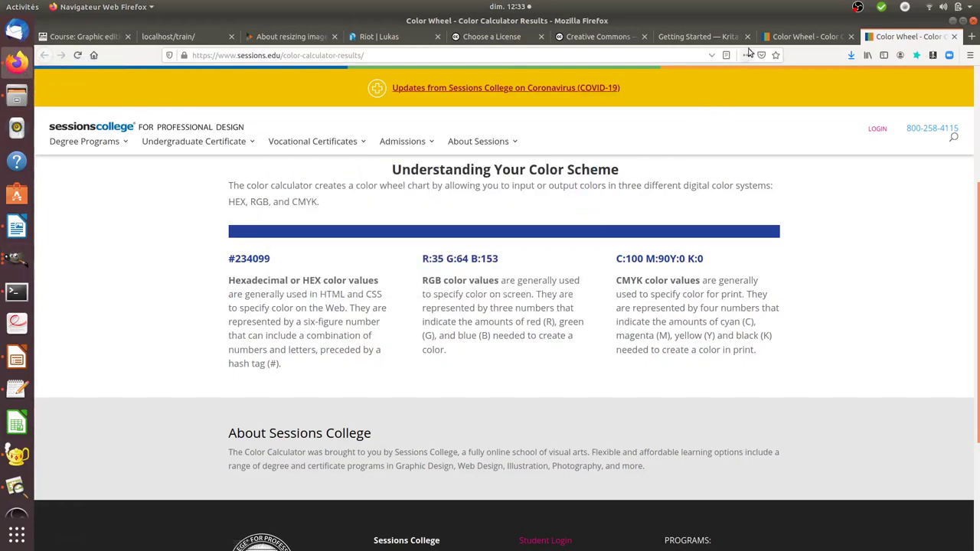
left_click(805, 36)
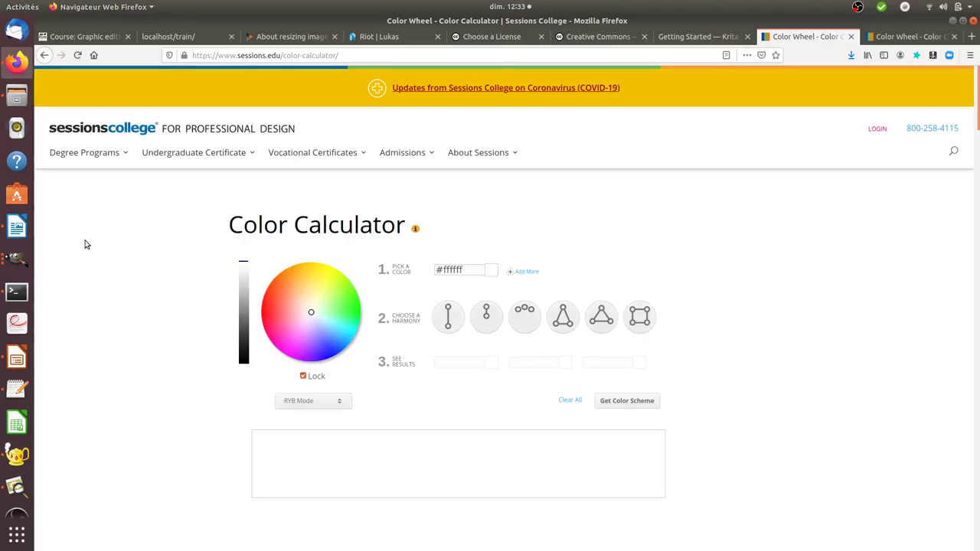
Retrieve the caption green from GIMP's recent colours and paste 225840 into the calculator's Pick a Color field.
left_click(17, 260)
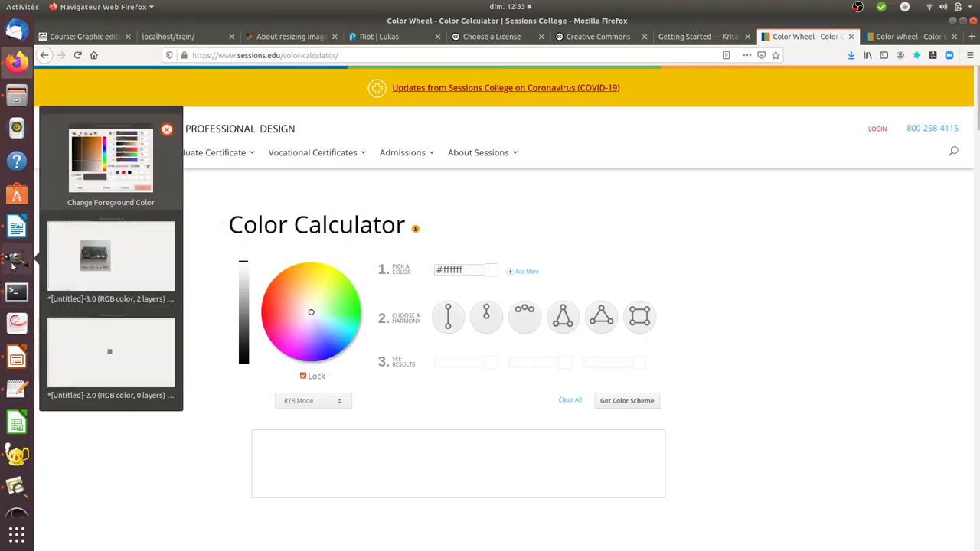
left_click(109, 176)
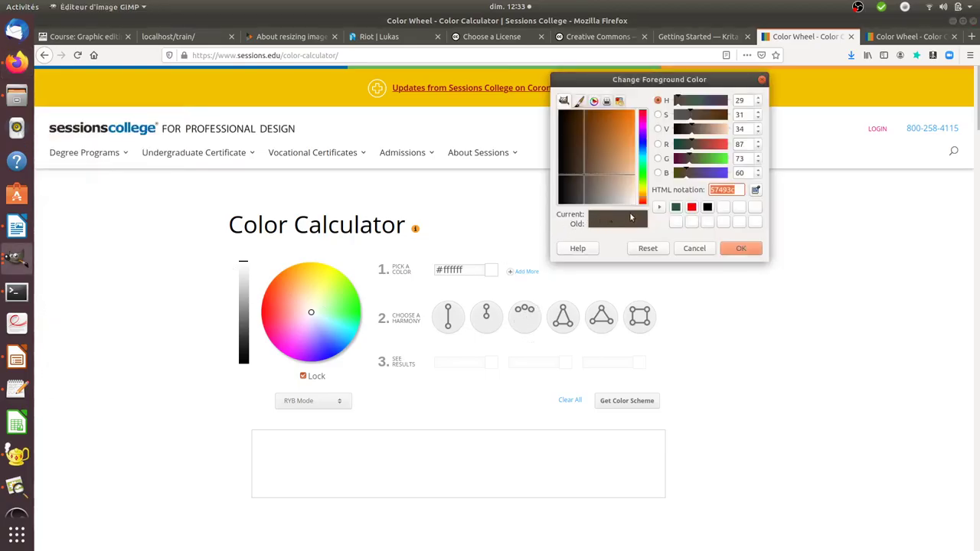
left_click(676, 207)
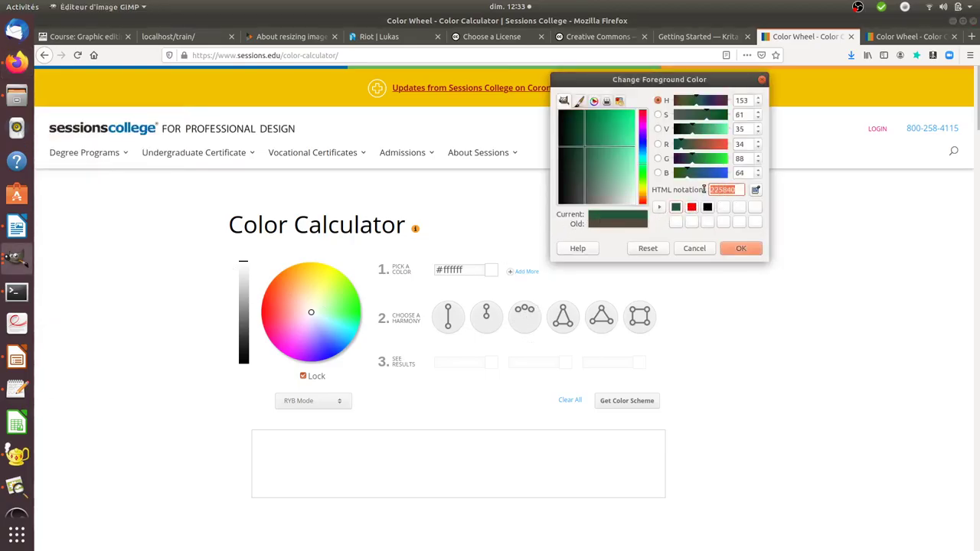
left_click(468, 264)
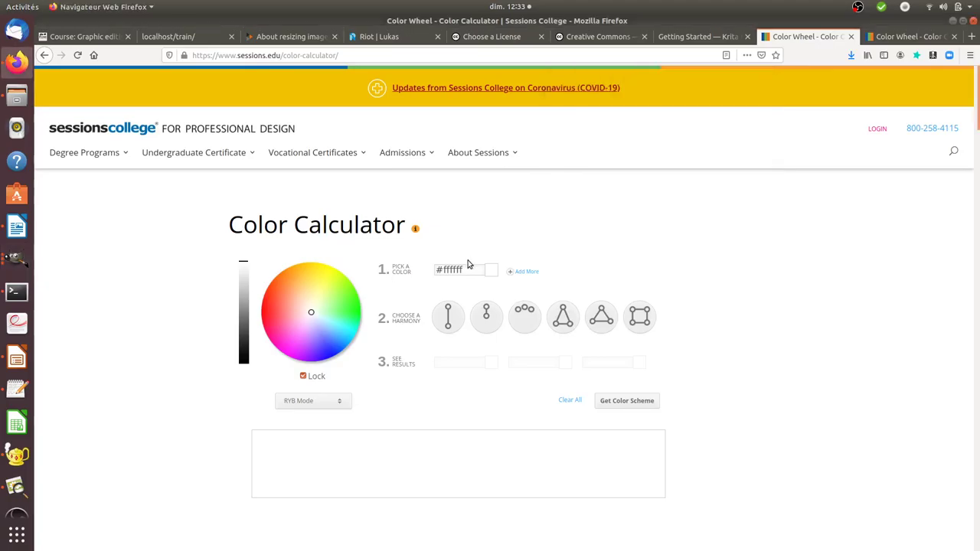
left_click_drag(468, 266, 445, 269)
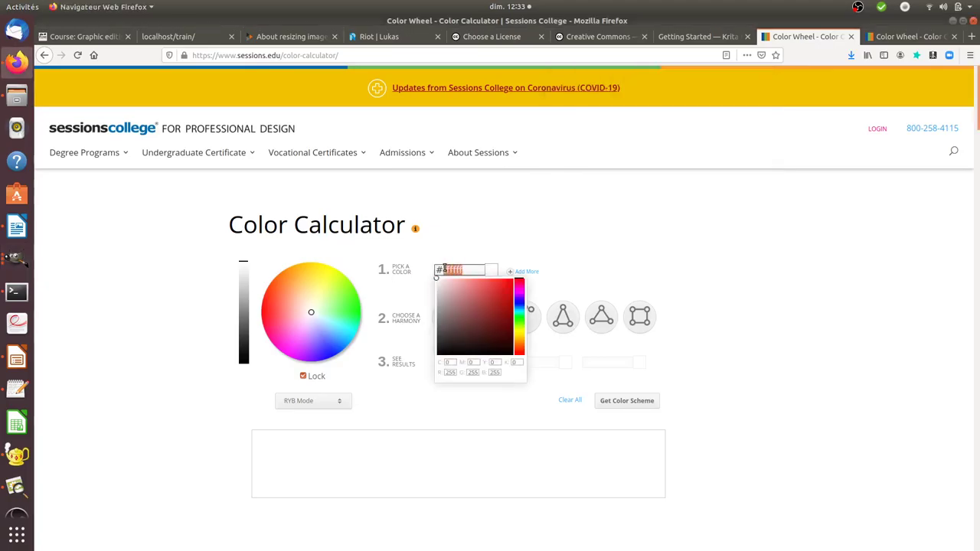
type("225840")
left_click(574, 219)
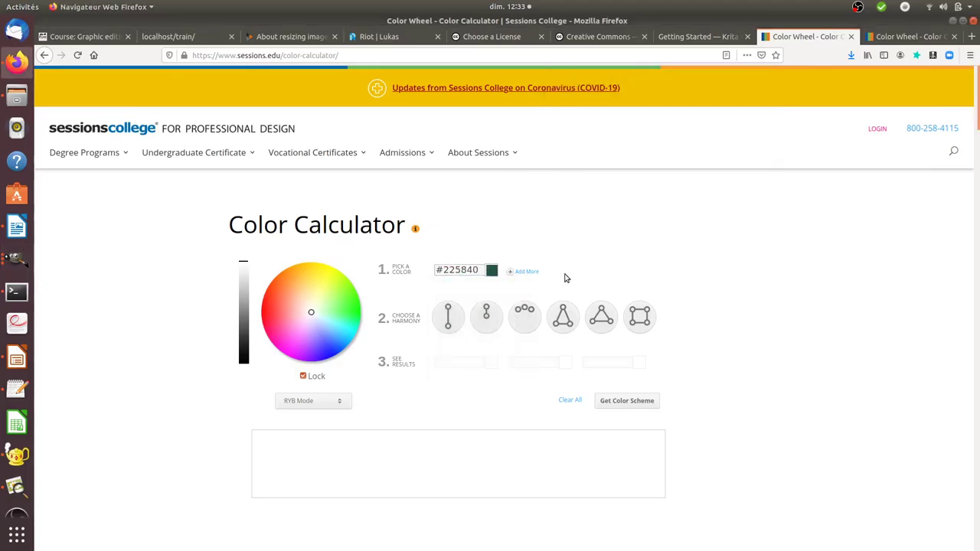